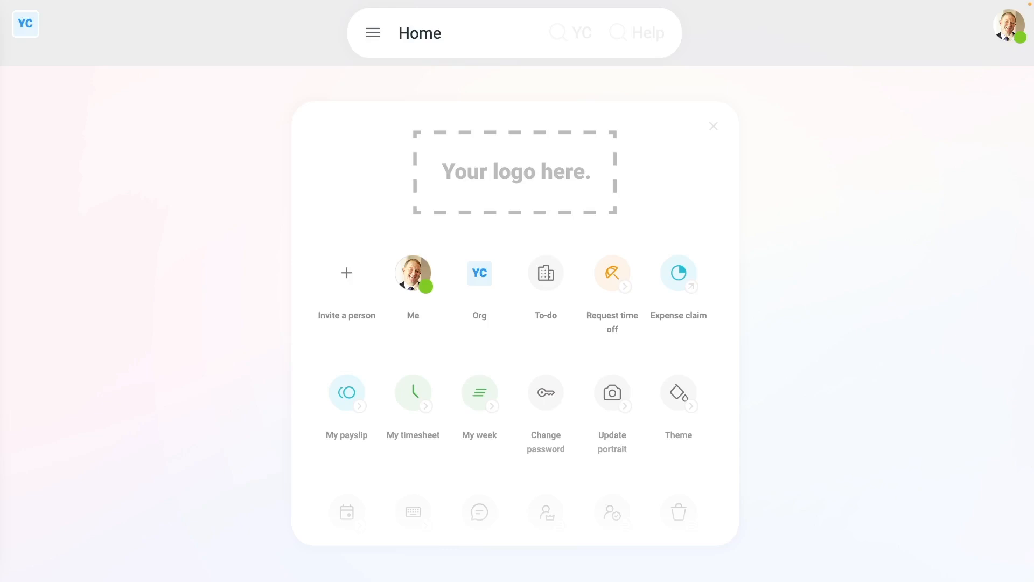
# Step: Review your own pay settings, keeping the employment type as Employee
pyautogui.click(401, 272)
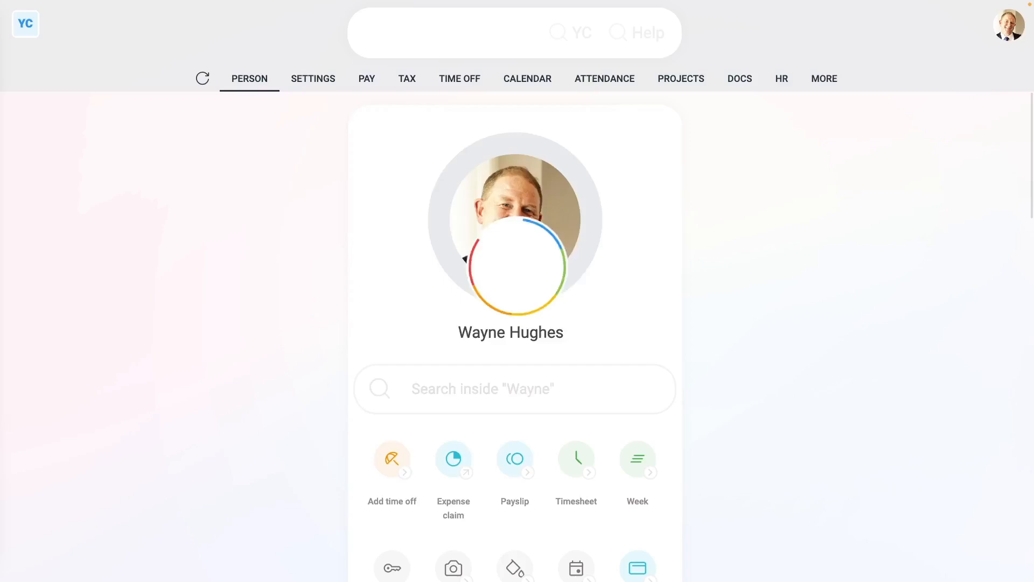
pyautogui.click(365, 73)
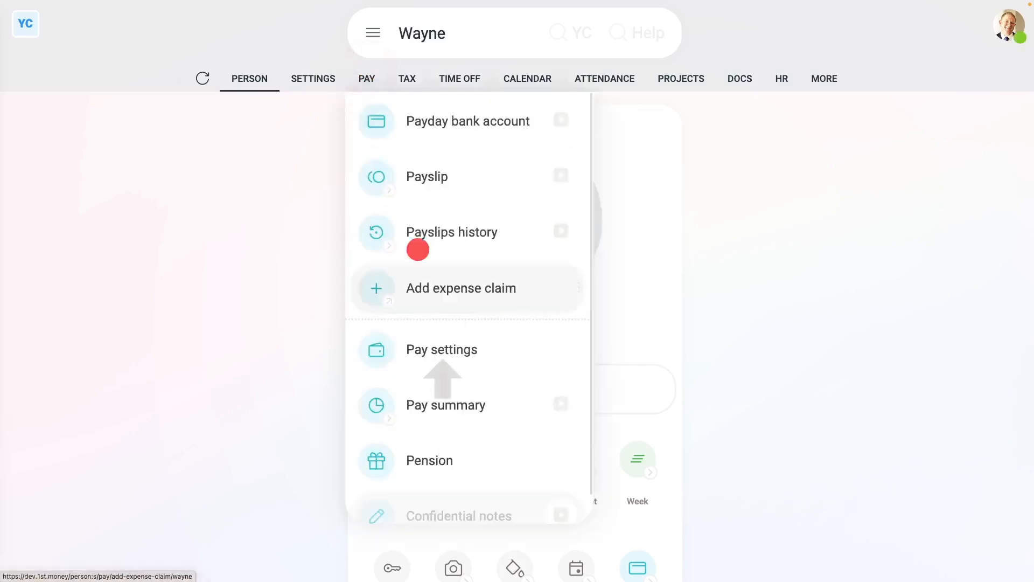
pyautogui.click(441, 339)
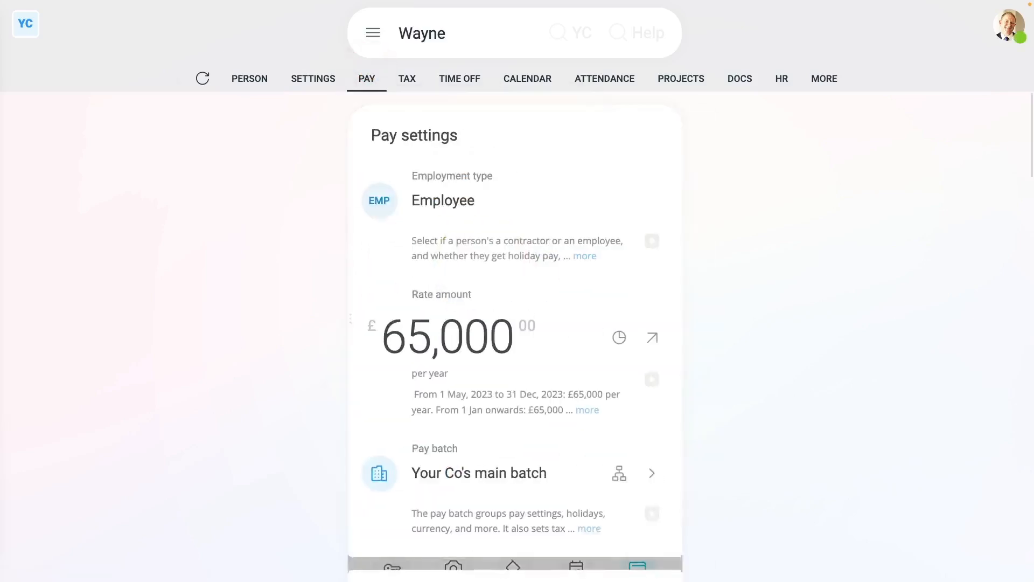
pyautogui.click(490, 201)
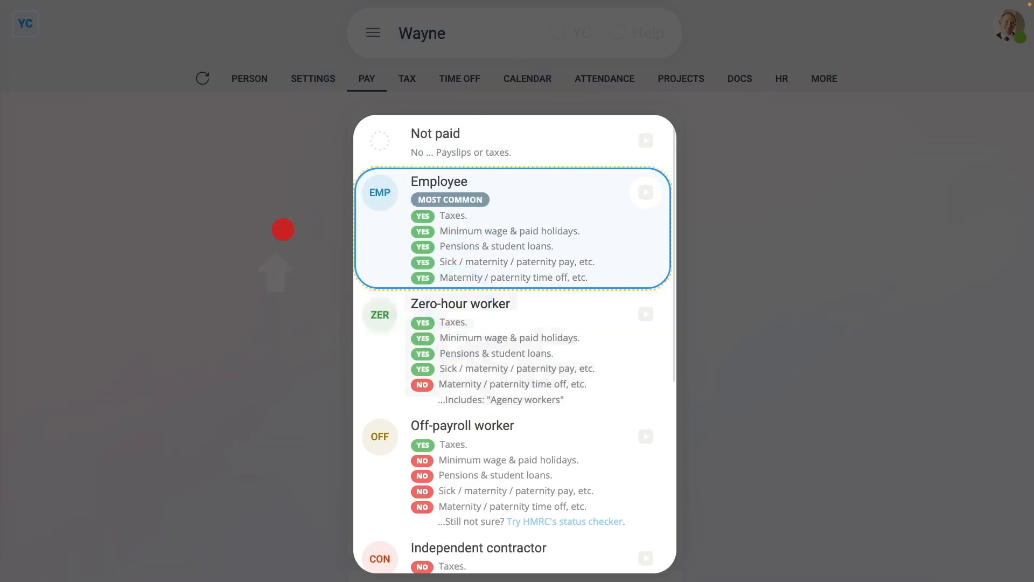
pyautogui.click(281, 229)
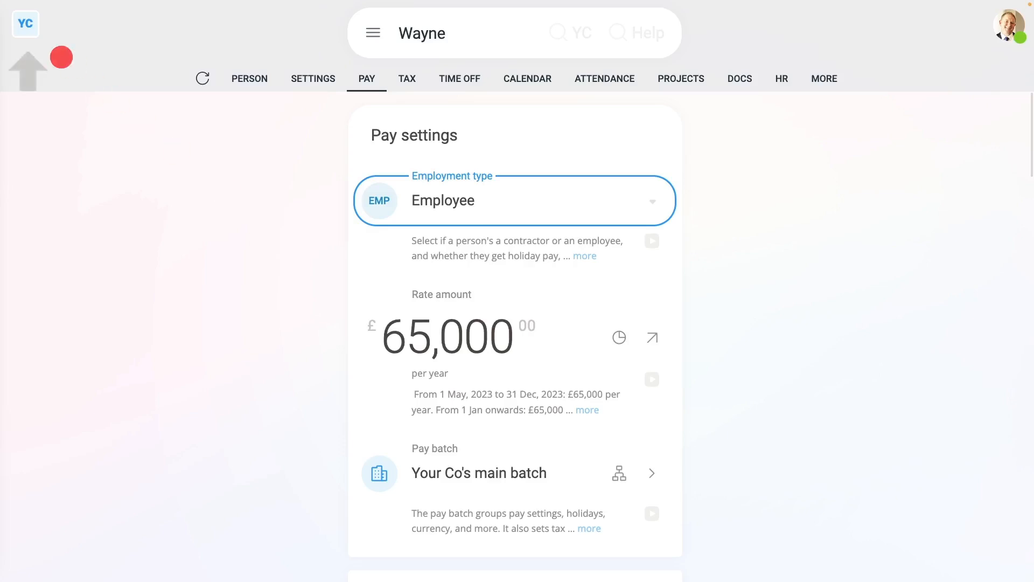
pyautogui.click(26, 22)
# Step: From People, add a new person, invite them with their e-mail address, and open their name details
pyautogui.click(93, 169)
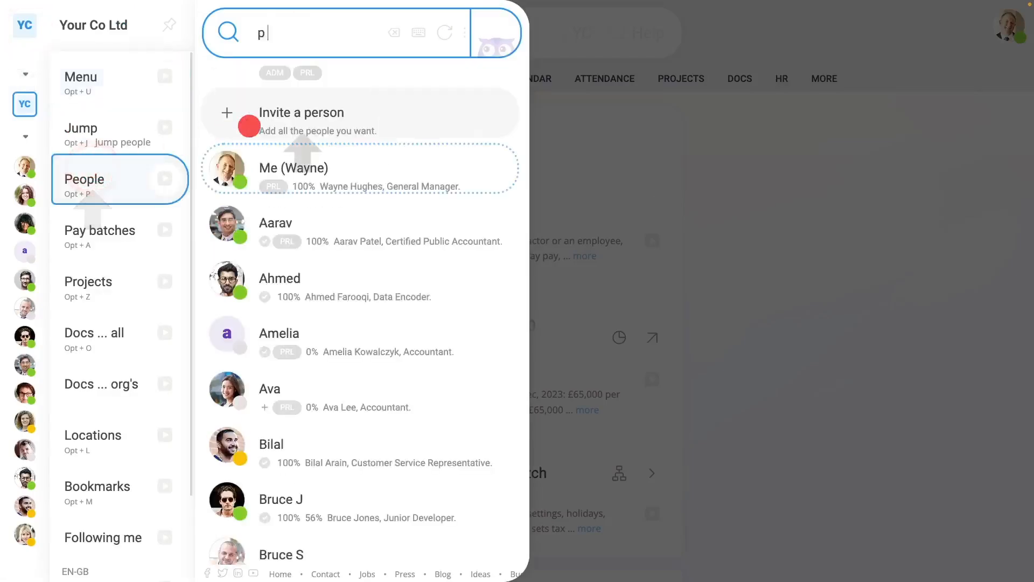
pyautogui.click(303, 110)
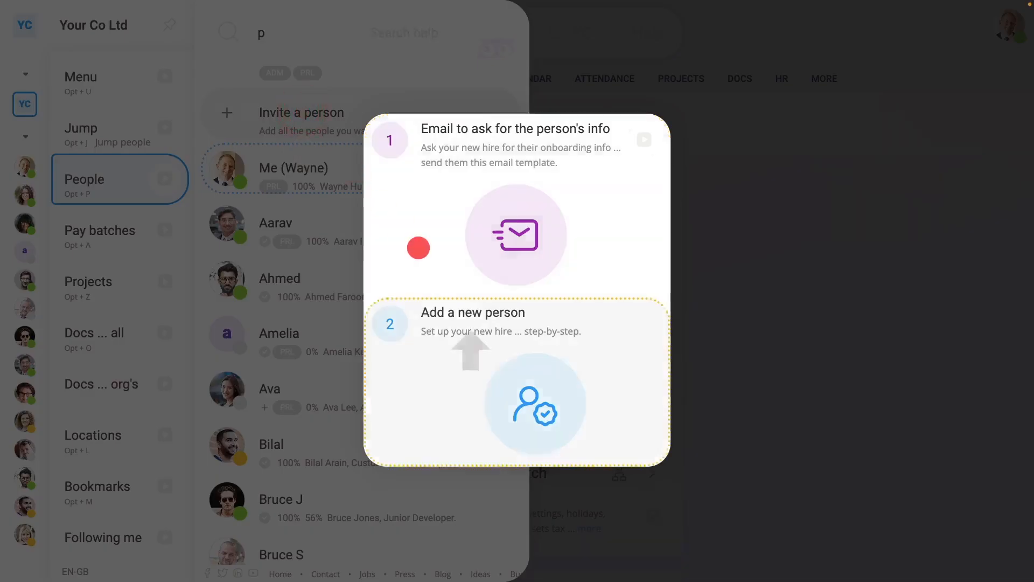
pyautogui.click(469, 314)
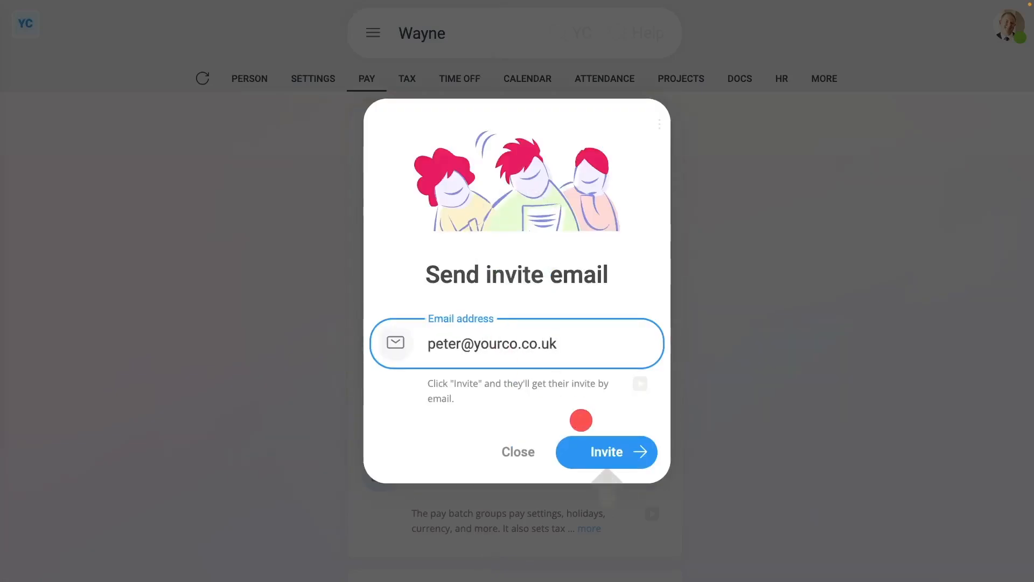
pyautogui.click(604, 450)
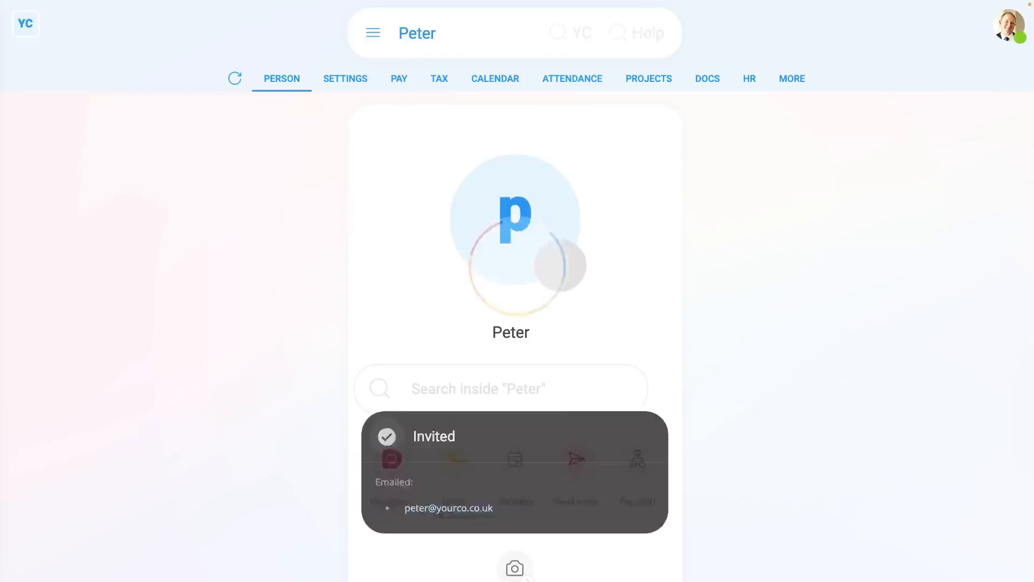
pyautogui.click(516, 264)
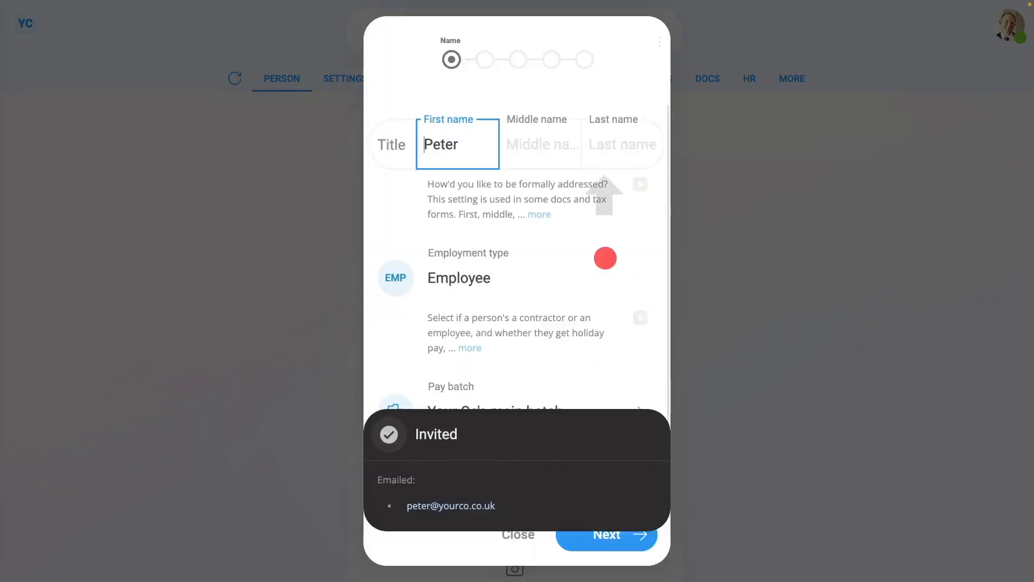
# Step: Enter the new person's last name and continue to the P45 question
pyautogui.click(607, 148)
pyautogui.write('Piers')
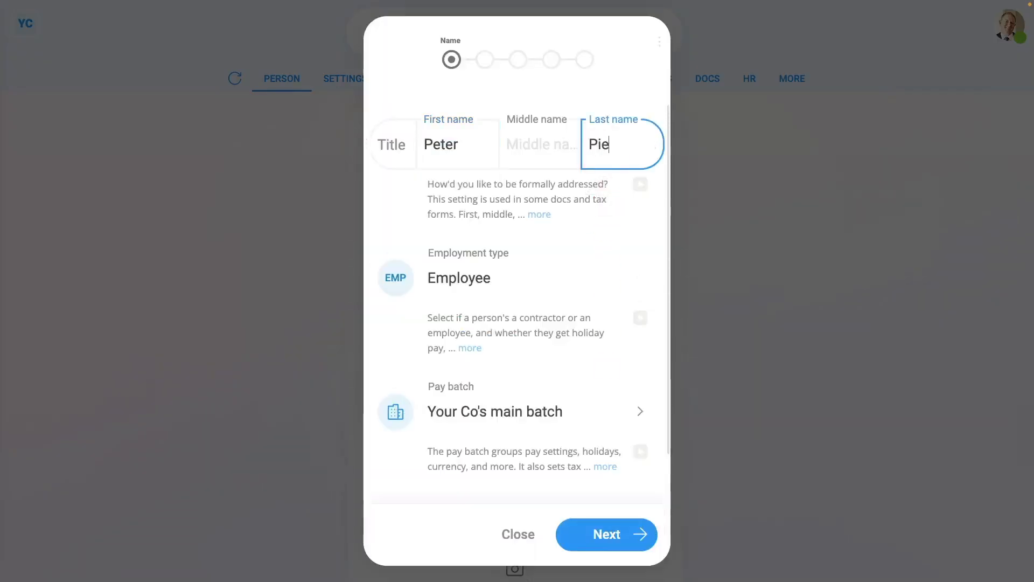
pyautogui.click(600, 532)
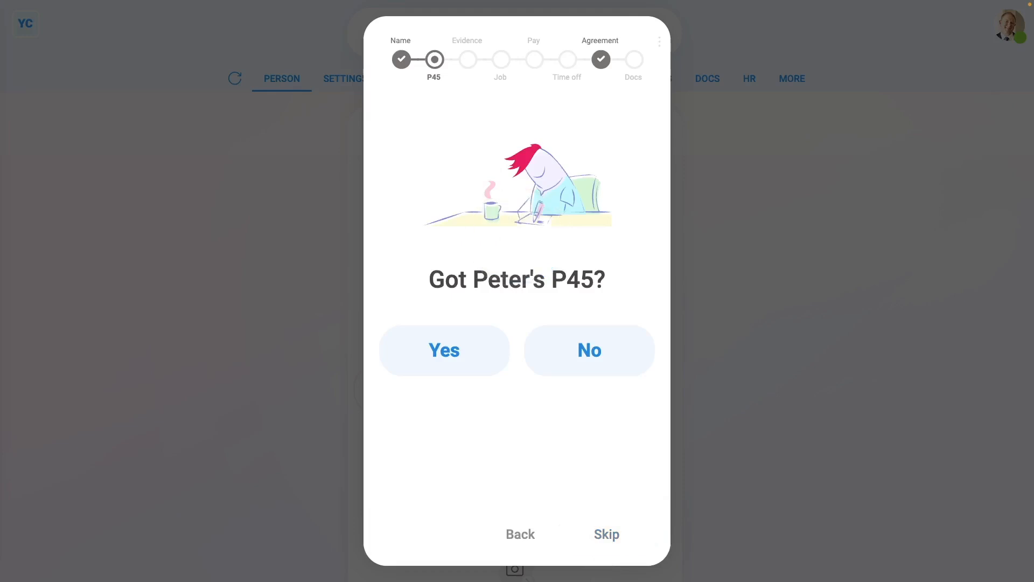
# Step: Confirm the person has a P45 with a 12 Jan 2024 leaving date, and enter their National Insurance number
pyautogui.click(461, 356)
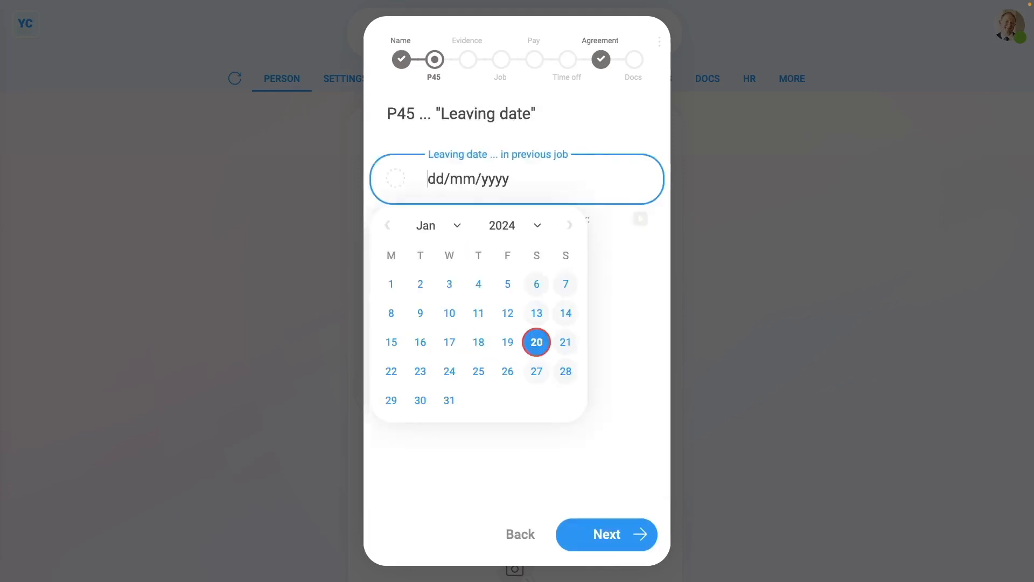
pyautogui.click(507, 312)
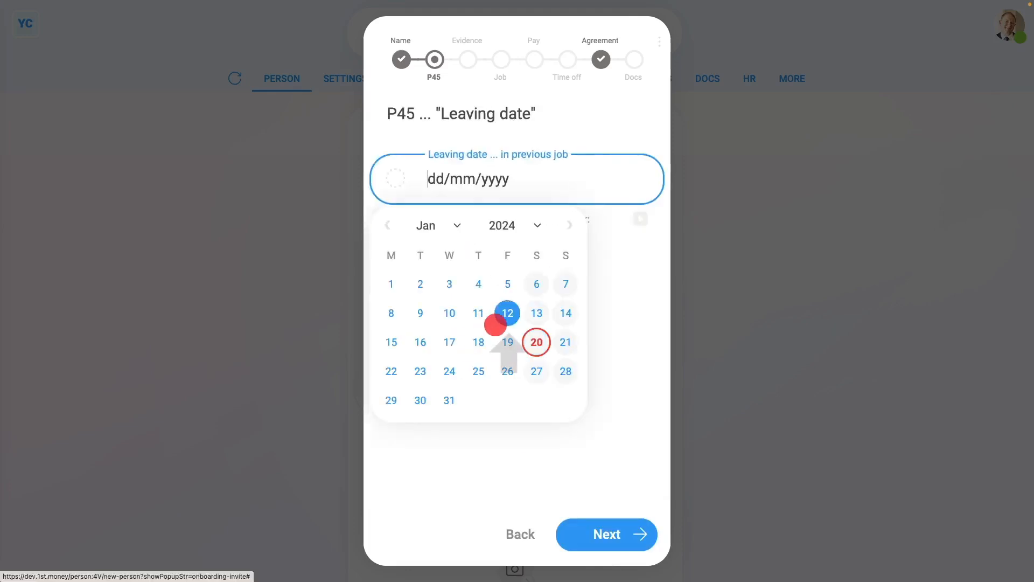
pyautogui.click(605, 533)
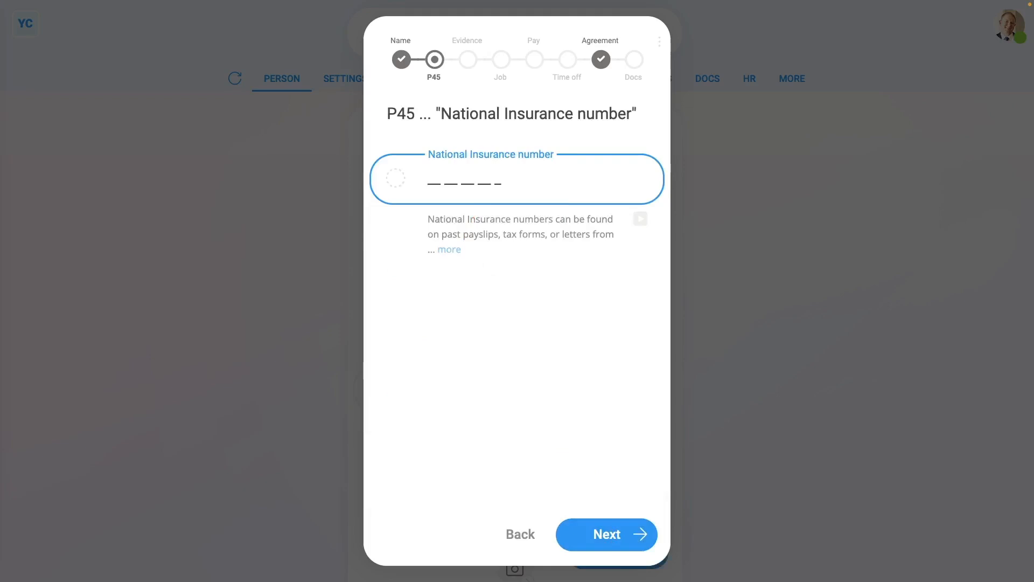
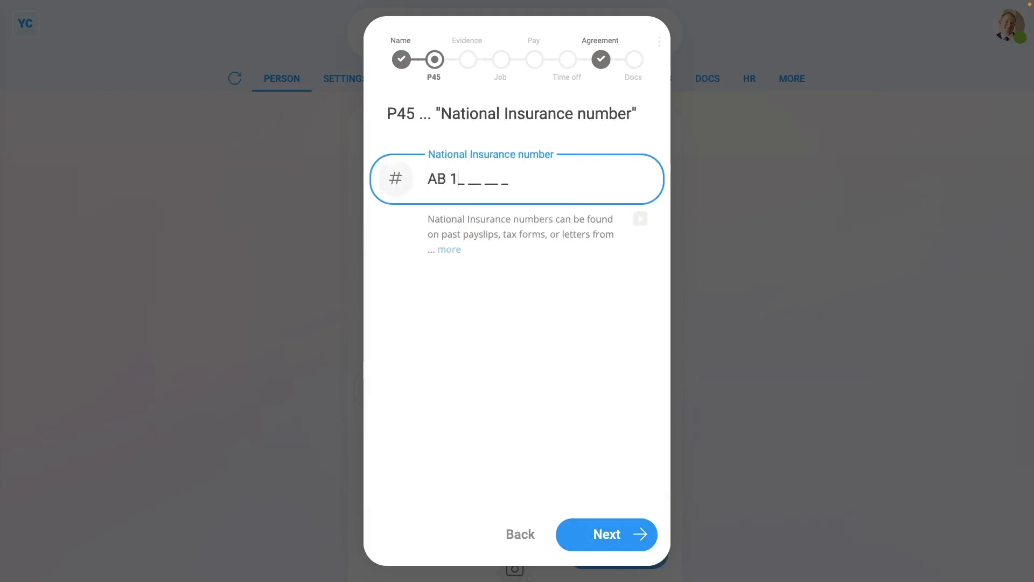
pyautogui.click(620, 534)
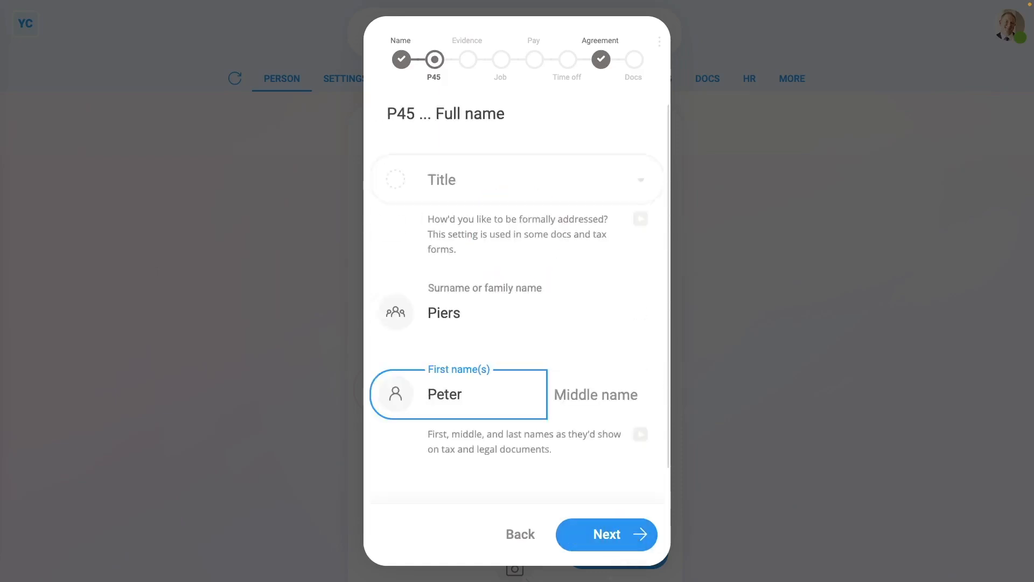
# Step: Set the title to Mr and fill in the person's middle name
pyautogui.click(501, 180)
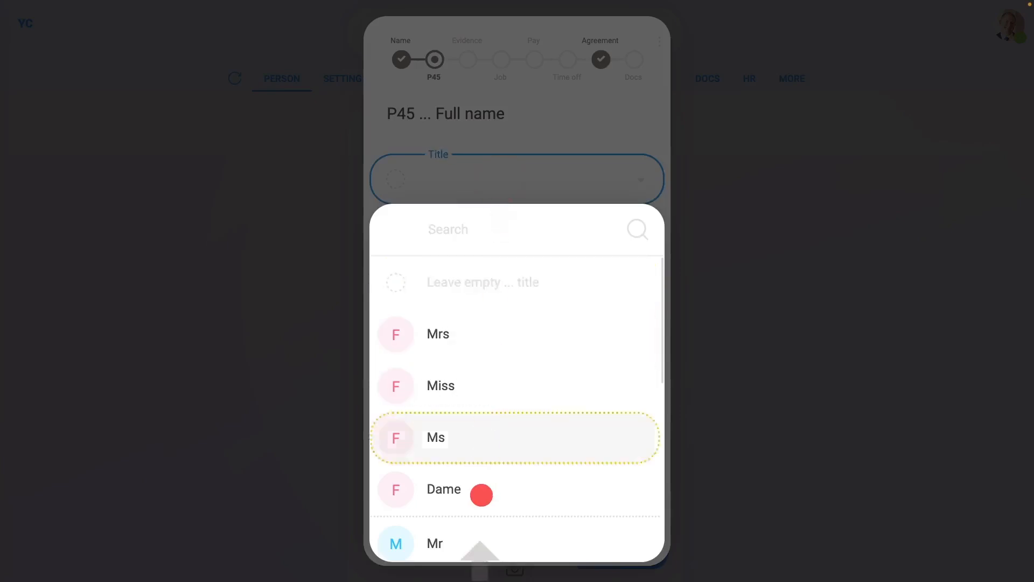
pyautogui.click(480, 517)
pyautogui.click(587, 393)
pyautogui.write('James')
# Step: Turn on continuing student loan deductions, save, and close the onboarding form
pyautogui.click(595, 525)
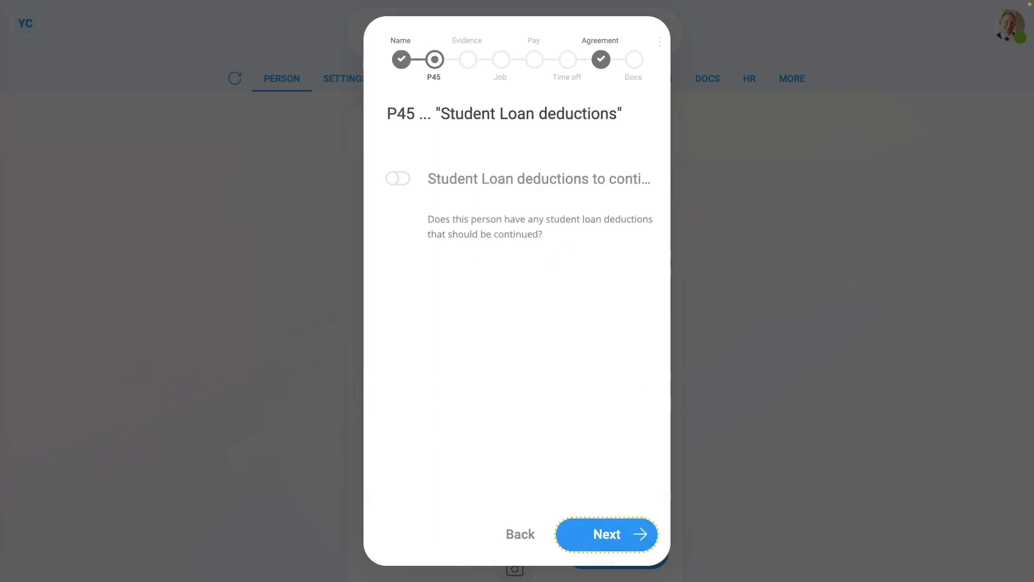
pyautogui.click(492, 178)
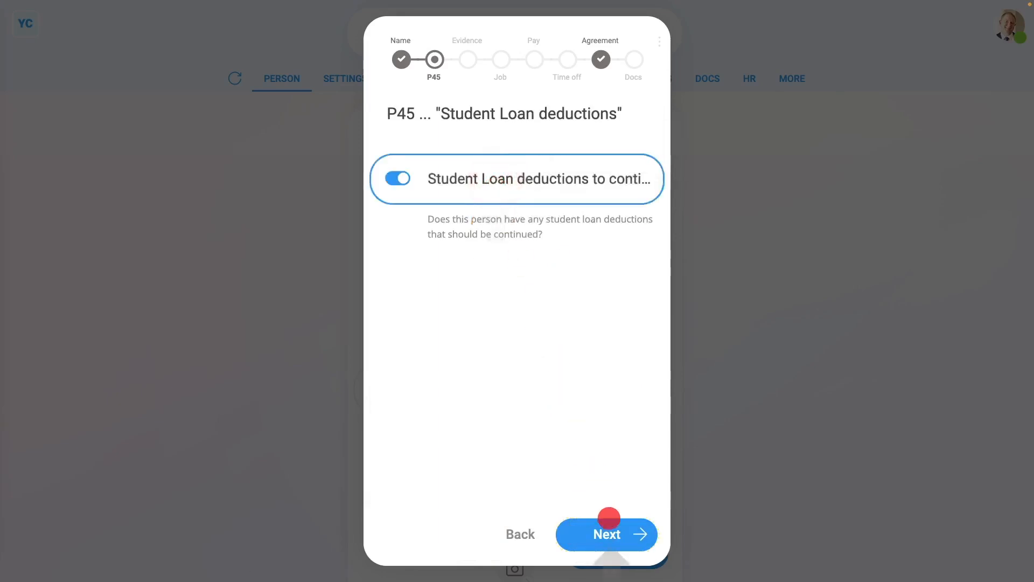
pyautogui.click(606, 525)
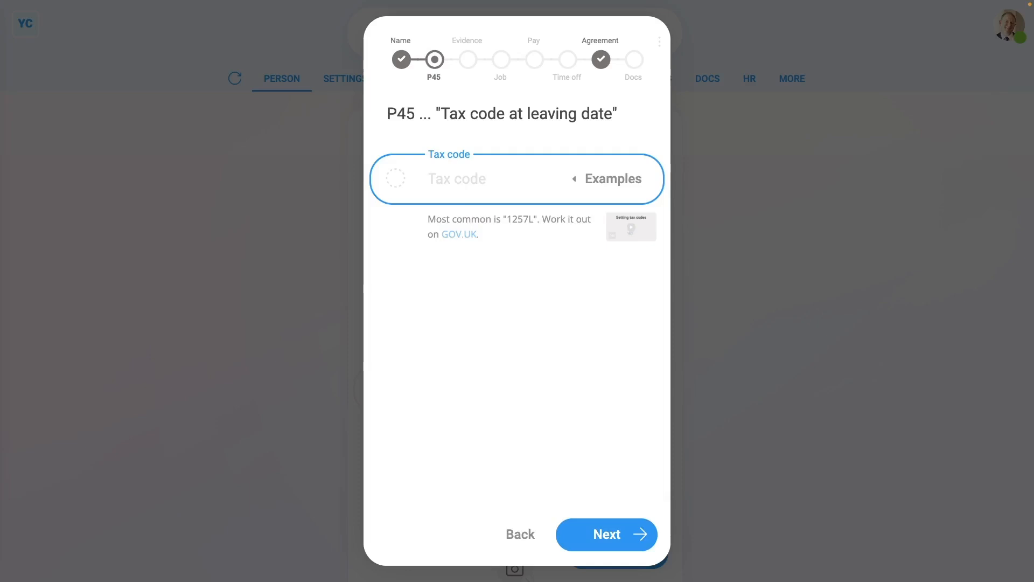
pyautogui.click(741, 364)
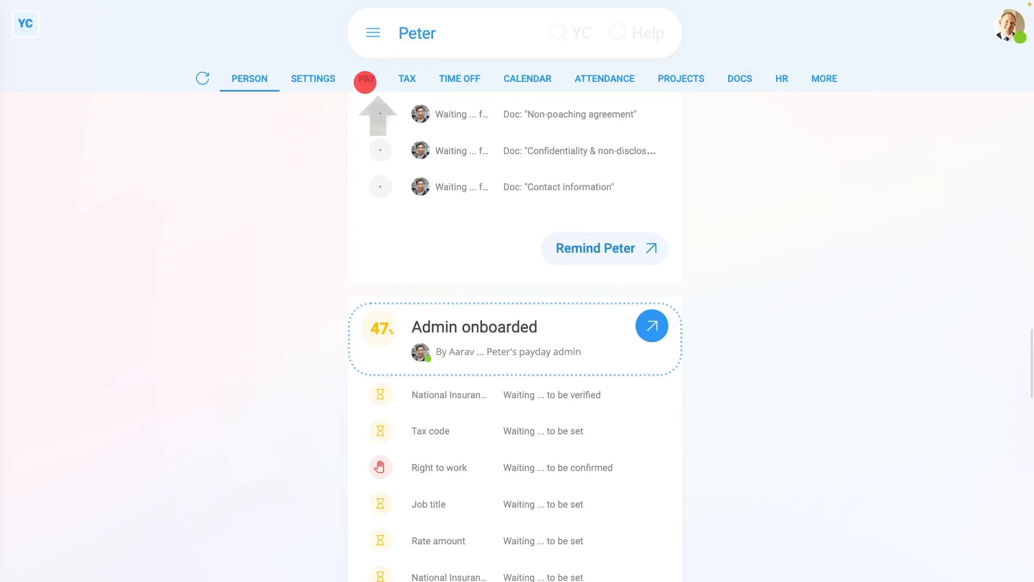
pyautogui.click(371, 76)
pyautogui.click(456, 350)
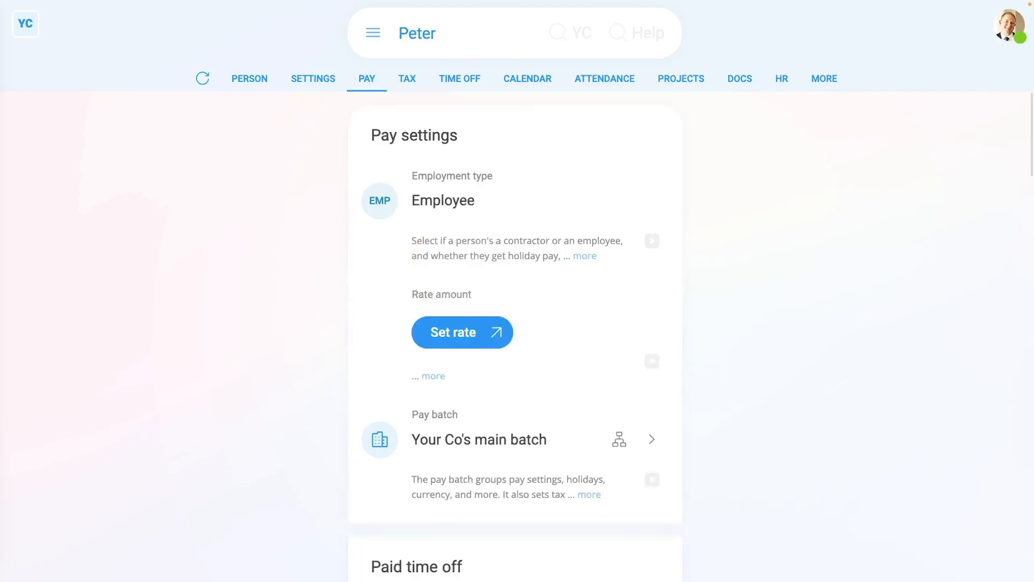
pyautogui.scroll(-20, 515, 333)
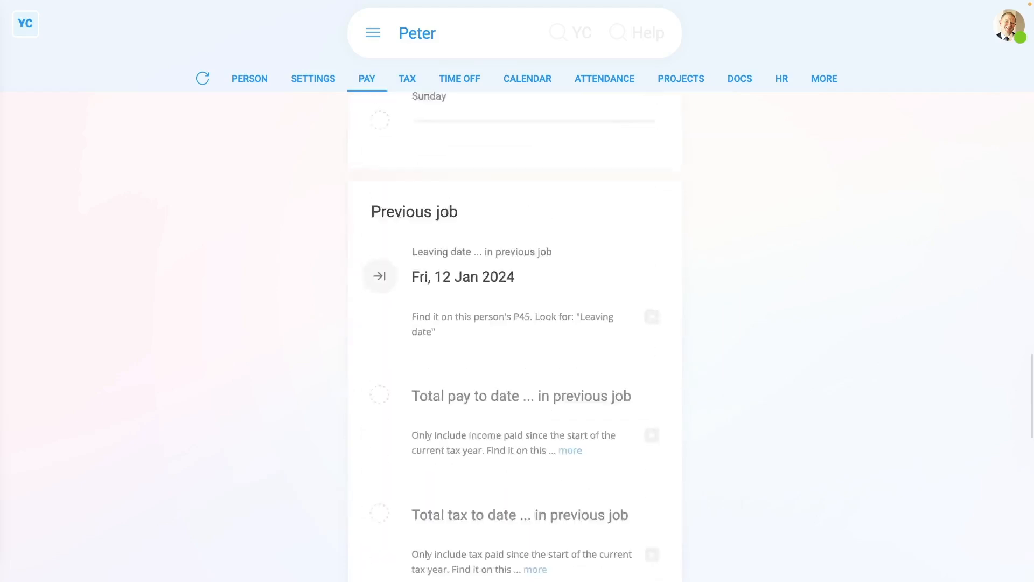
pyautogui.scroll(-8, 515, 333)
pyautogui.click(463, 166)
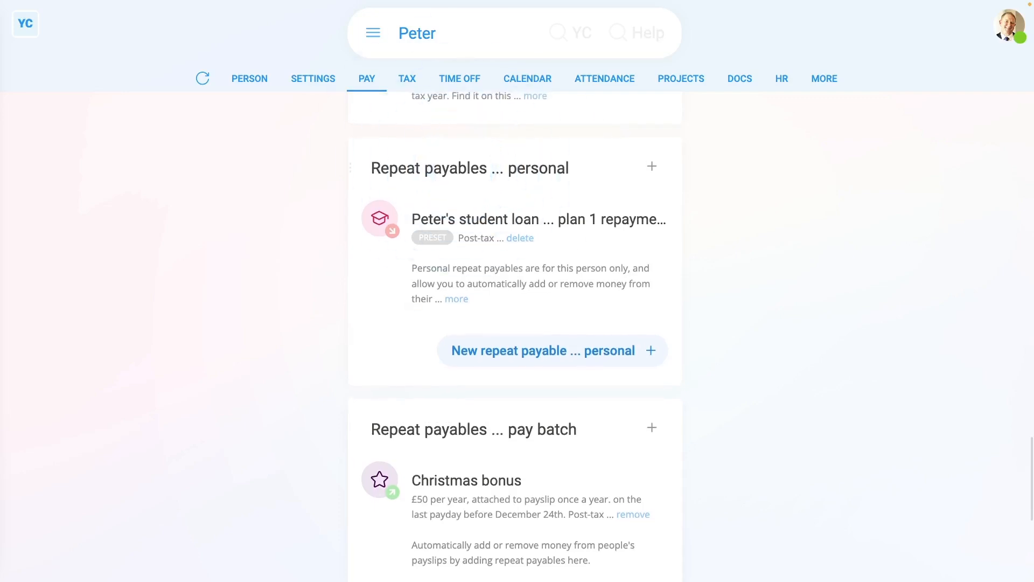
pyautogui.click(575, 218)
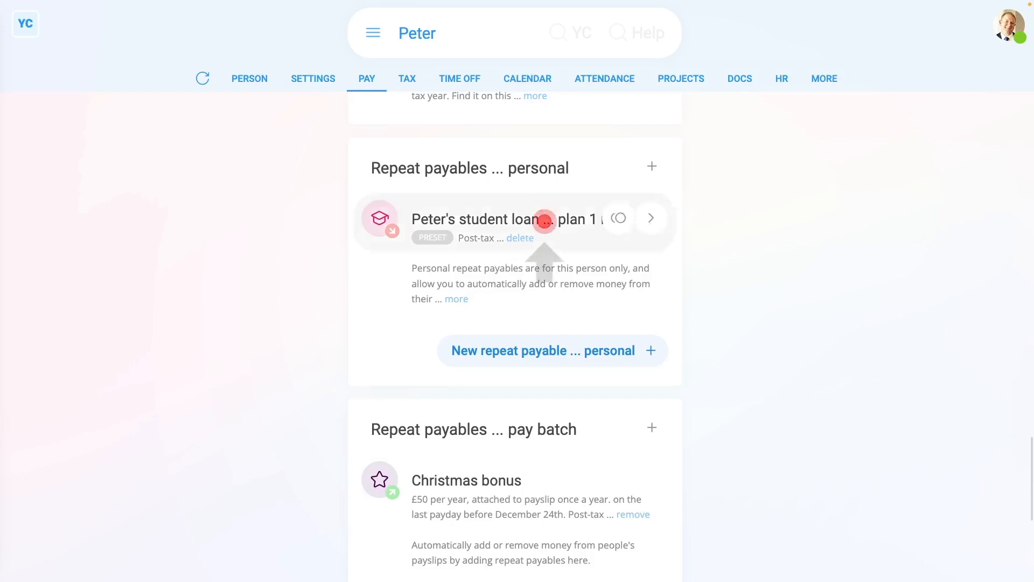
# Step: Change the student loan payable's type from plan 1 to Student loan plan 2 repayment
pyautogui.click(544, 221)
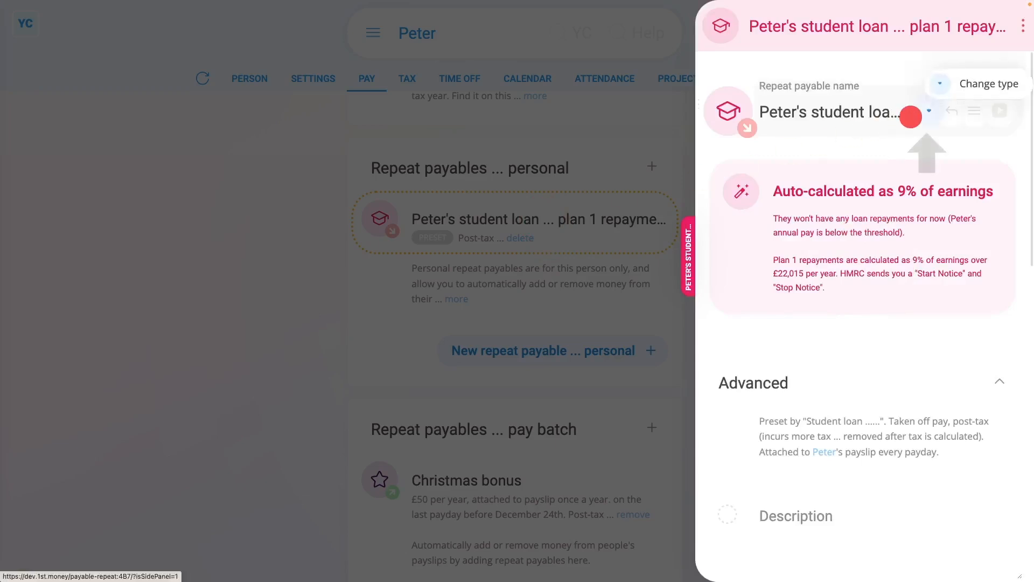
pyautogui.click(927, 111)
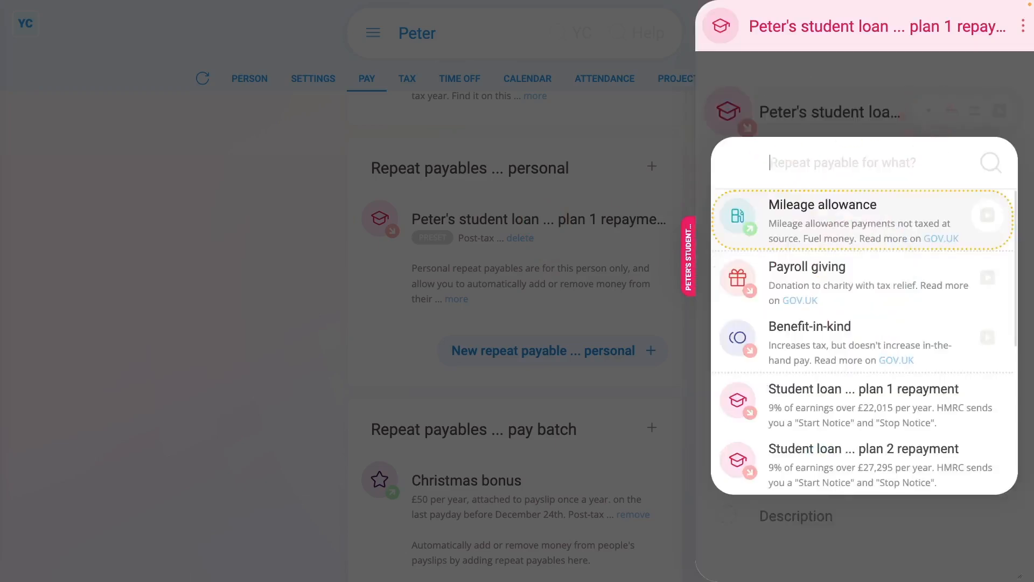
pyautogui.press('Down')
pyautogui.press('Down')
pyautogui.press('Down')
pyautogui.press('Down')
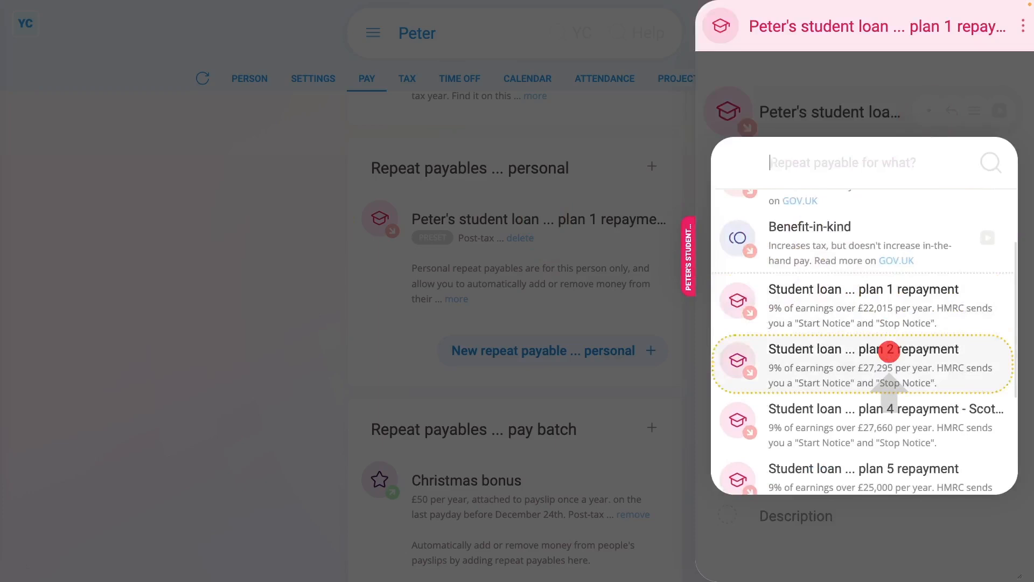
pyautogui.click(889, 351)
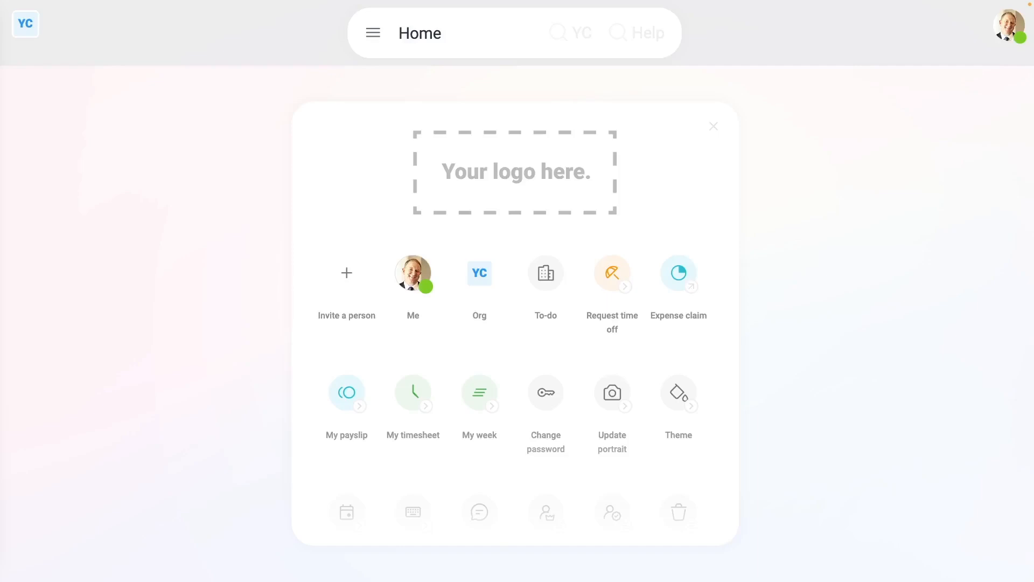
# Step: Open the pay settings of the £65,000-a-year employee from the People list
pyautogui.click(25, 27)
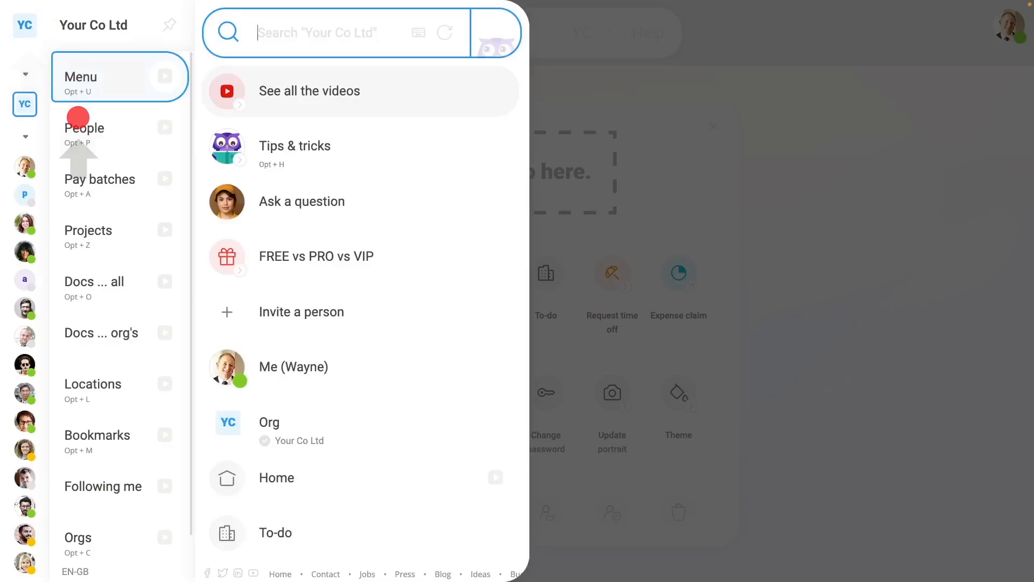
pyautogui.click(77, 117)
pyautogui.scroll(-10, 345, 280)
pyautogui.click(313, 429)
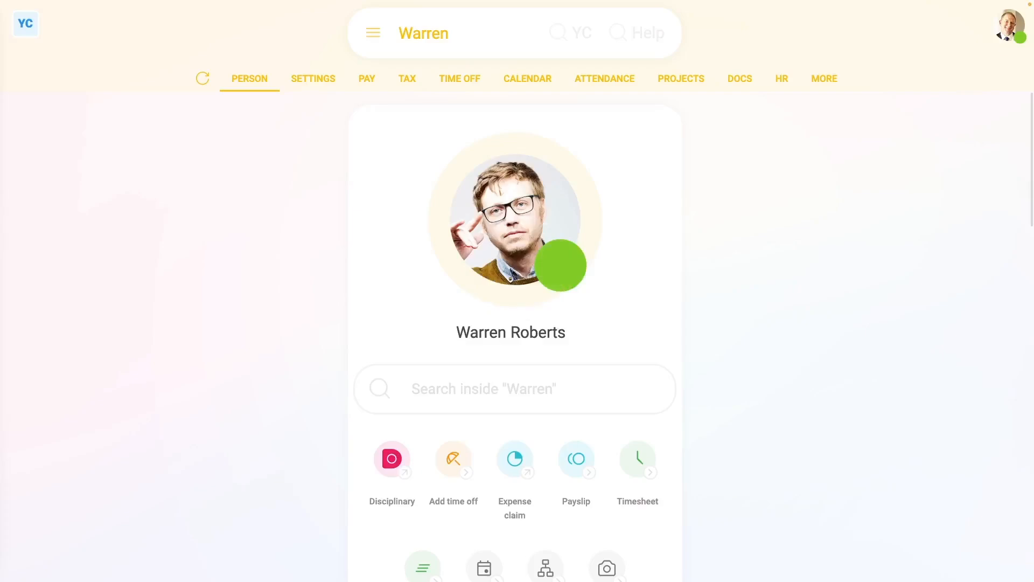
pyautogui.click(362, 78)
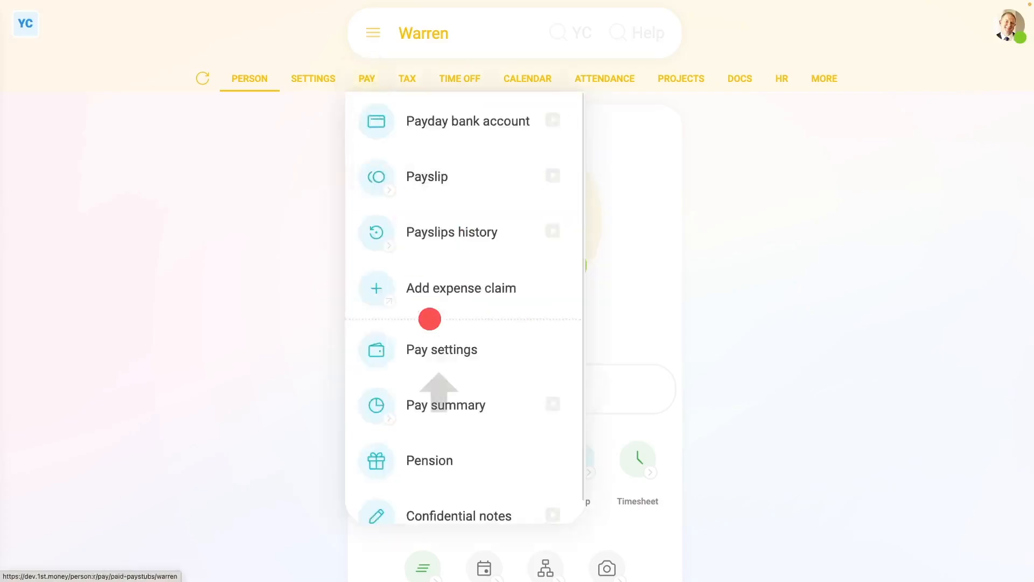
pyautogui.click(438, 349)
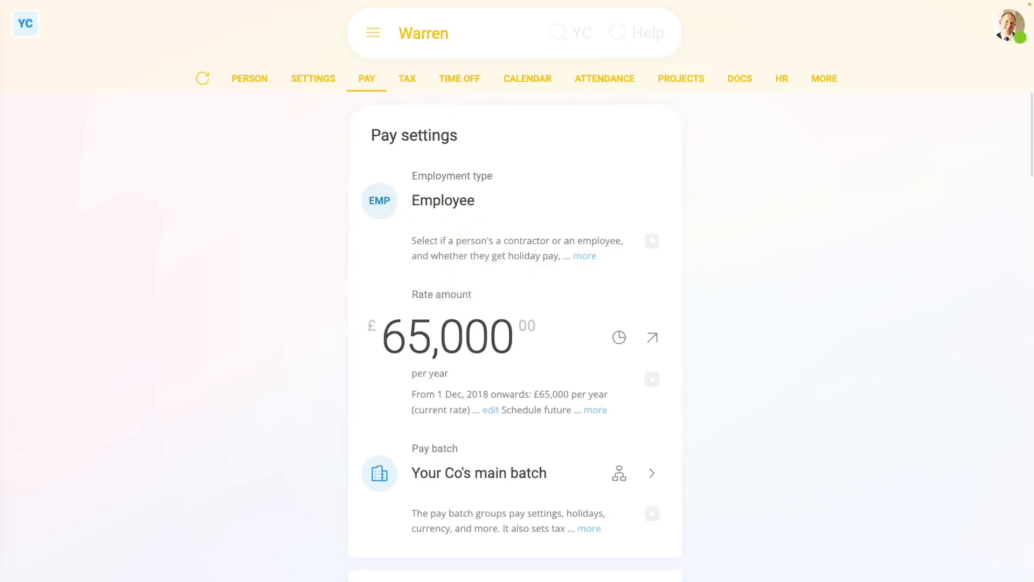
# Step: Start a new personal repeat payable for this employee
pyautogui.scroll(-20, 515, 337)
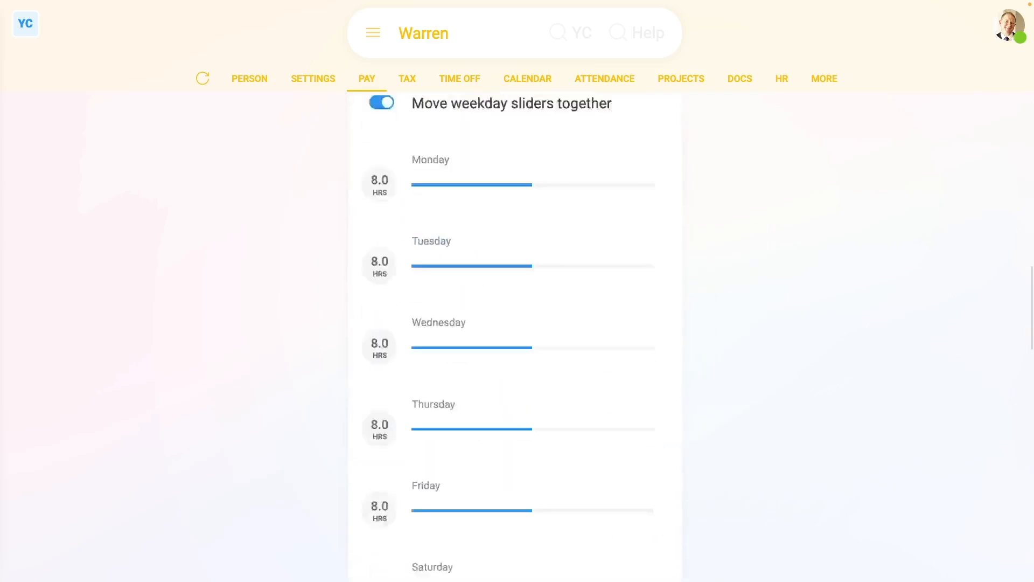
pyautogui.scroll(-12, 515, 337)
pyautogui.scroll(4, 471, 279)
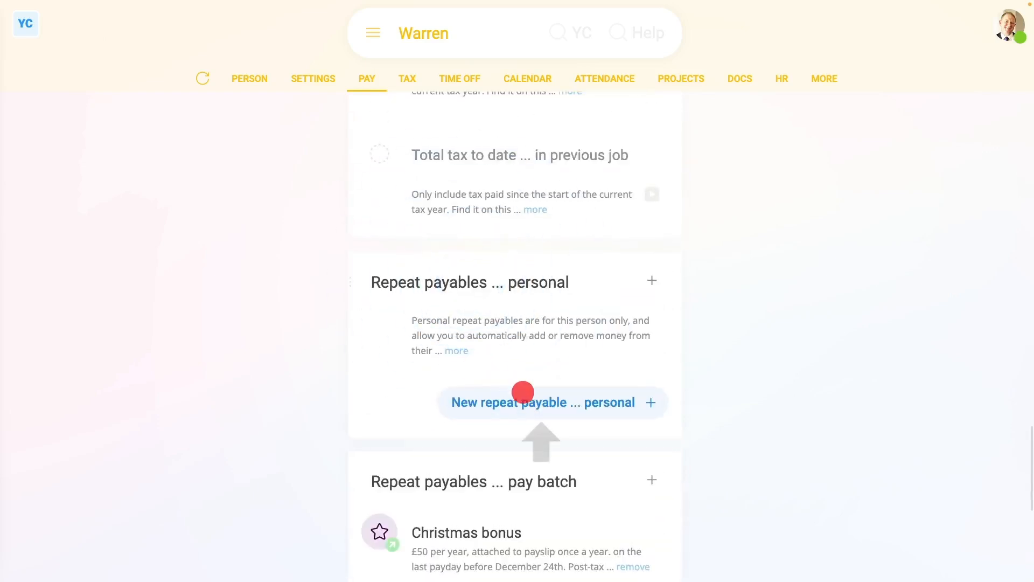
pyautogui.click(537, 399)
pyautogui.scroll(-1, 537, 399)
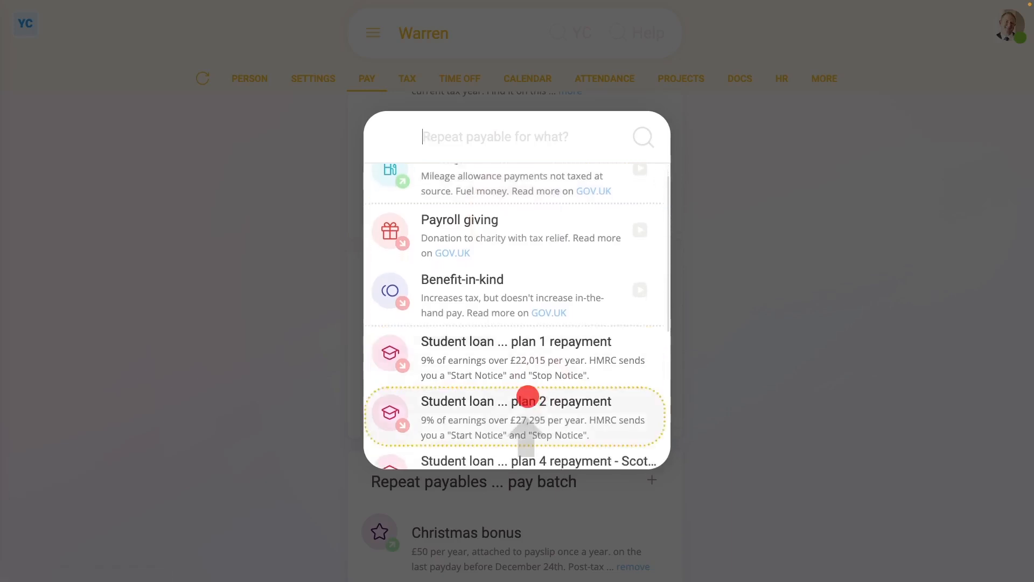
# Step: Choose Student loan plan 2 repayment, paid to HMRC, then close the payable's details
pyautogui.click(526, 393)
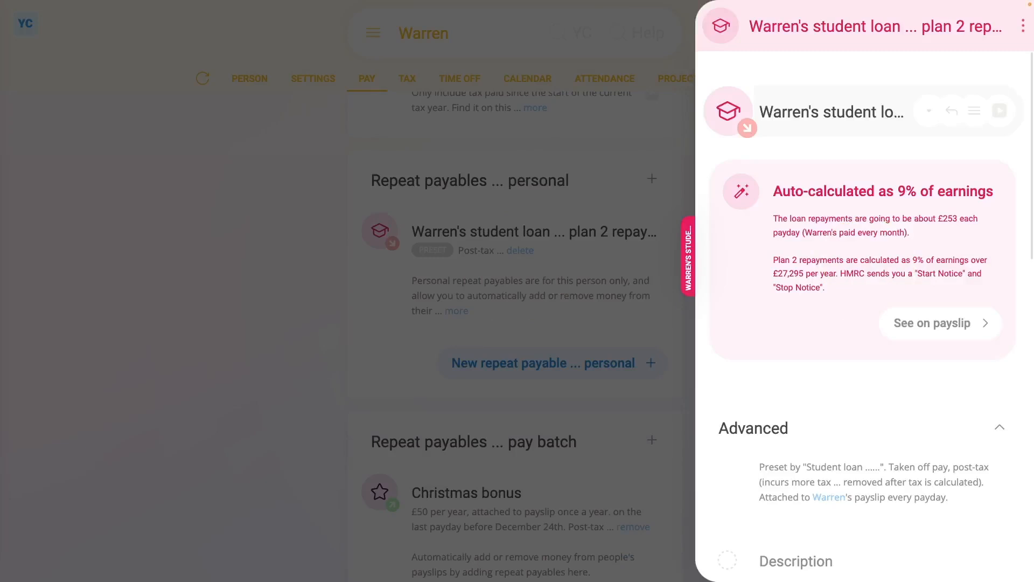
pyautogui.scroll(-13, 864, 316)
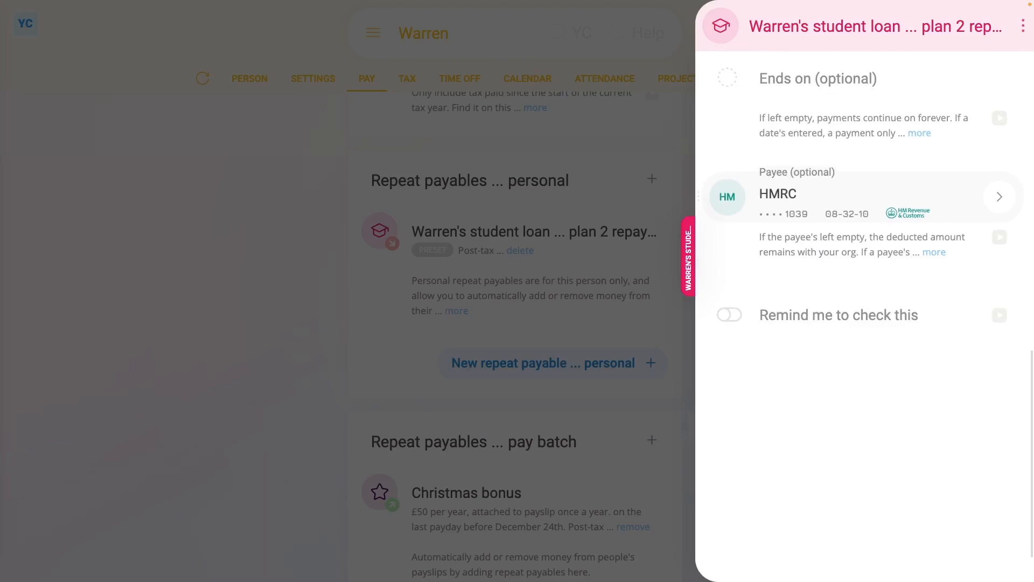
pyautogui.click(543, 204)
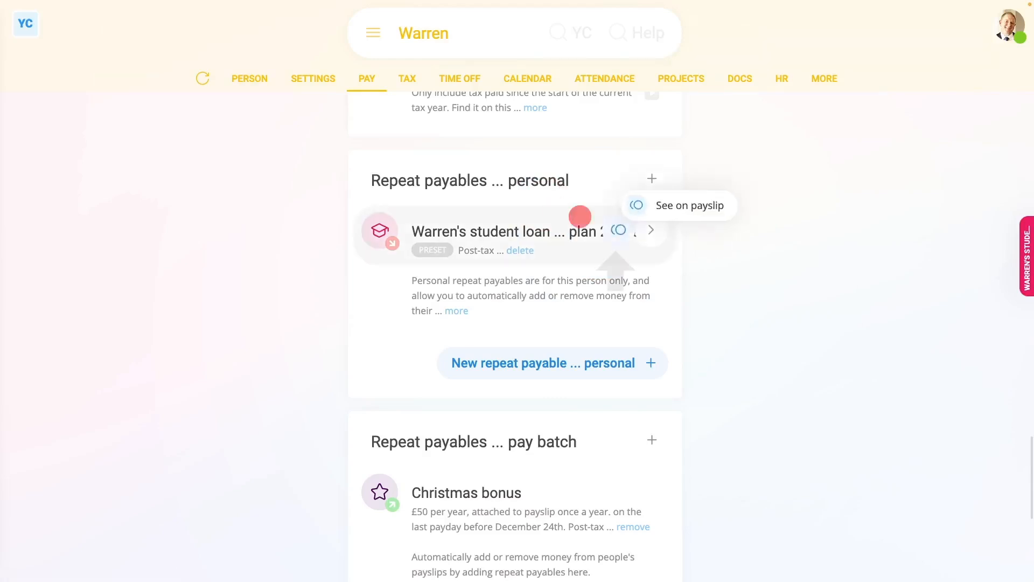
# Step: View the student loan deduction on the payslip, then the next month's payslip
pyautogui.click(619, 230)
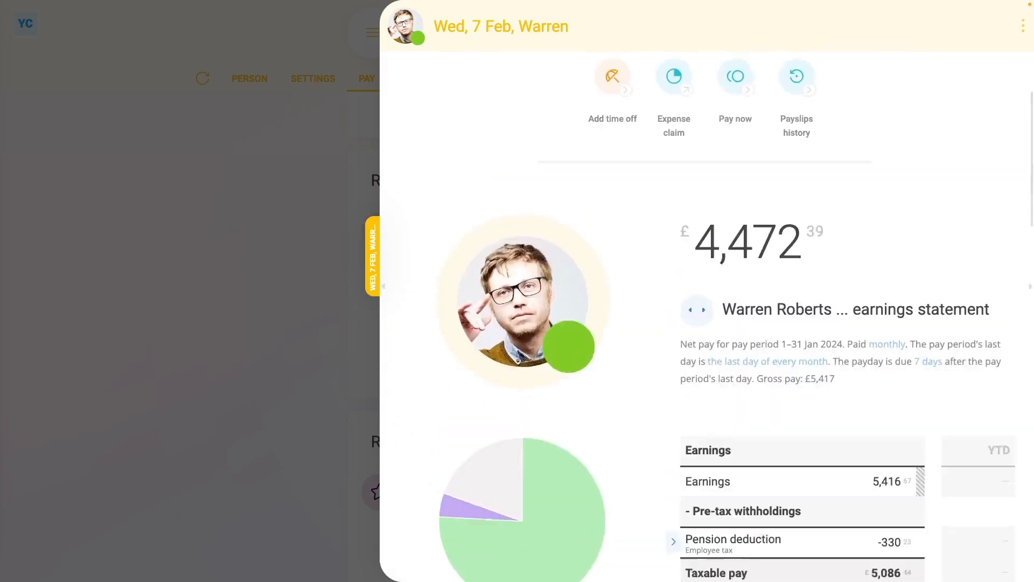
pyautogui.click(707, 317)
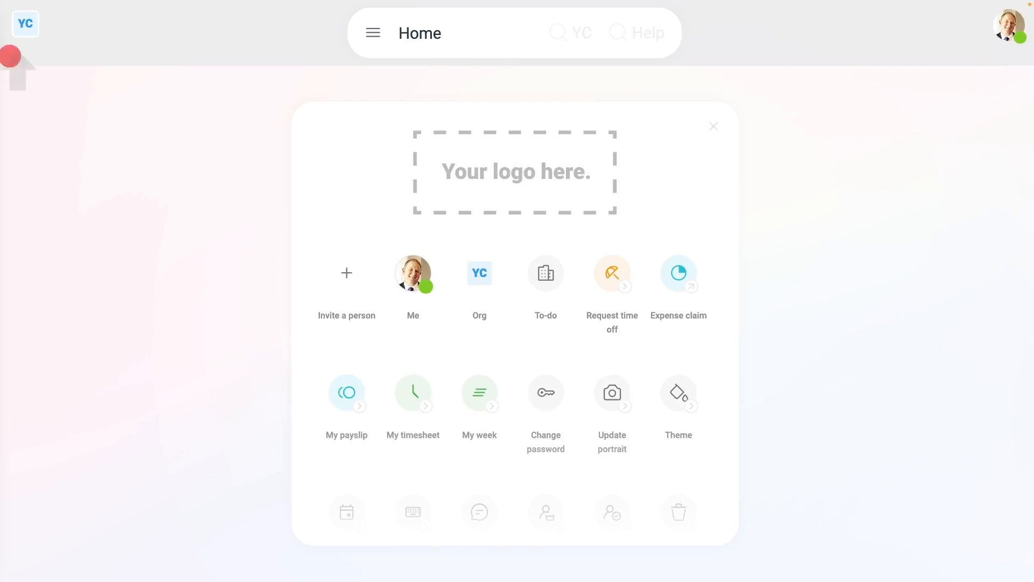
# Step: Open Your Co's main batch from Pay batches and show its HMRC notices report
pyautogui.click(19, 26)
pyautogui.click(96, 181)
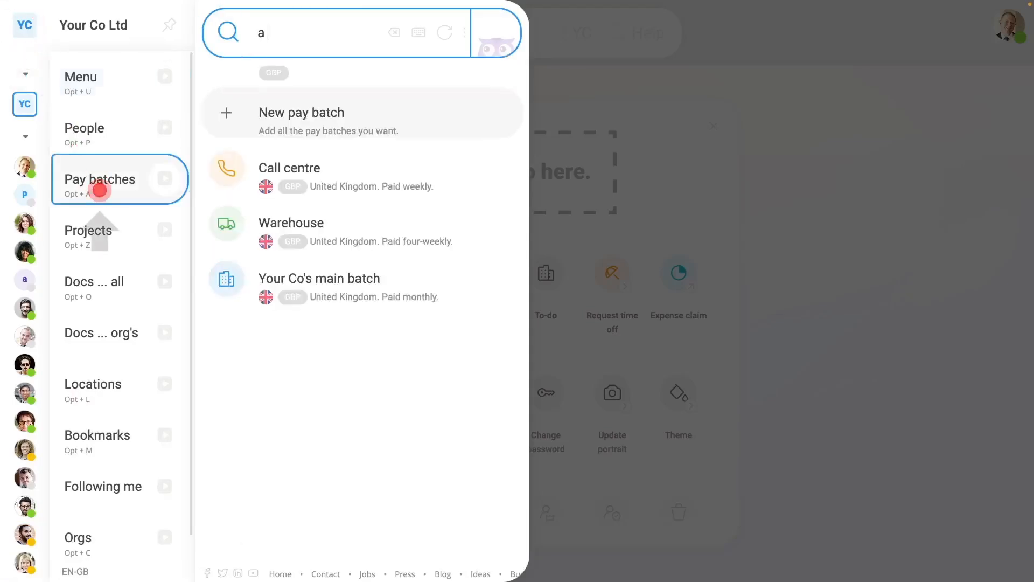
pyautogui.click(313, 272)
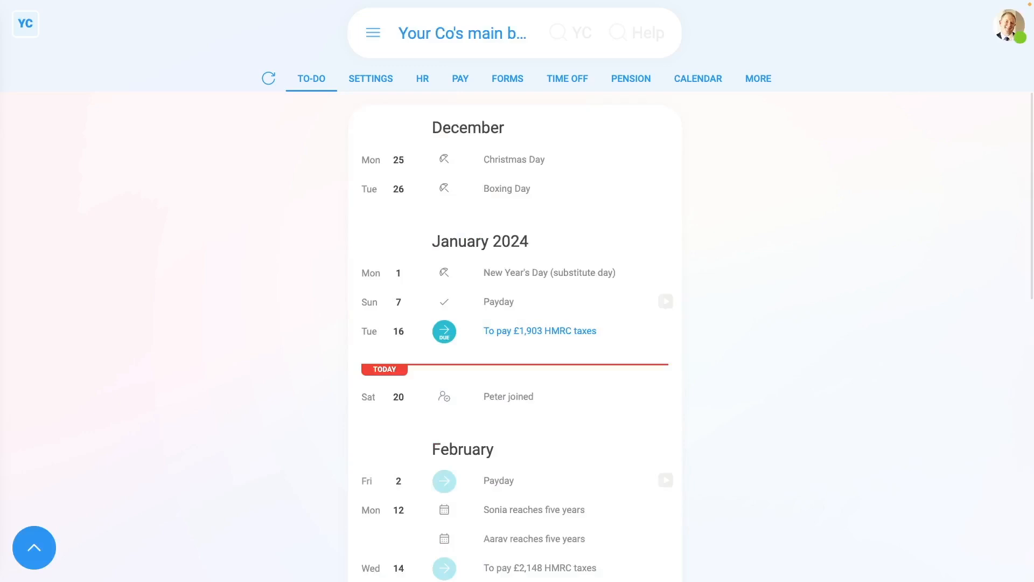
pyautogui.click(496, 80)
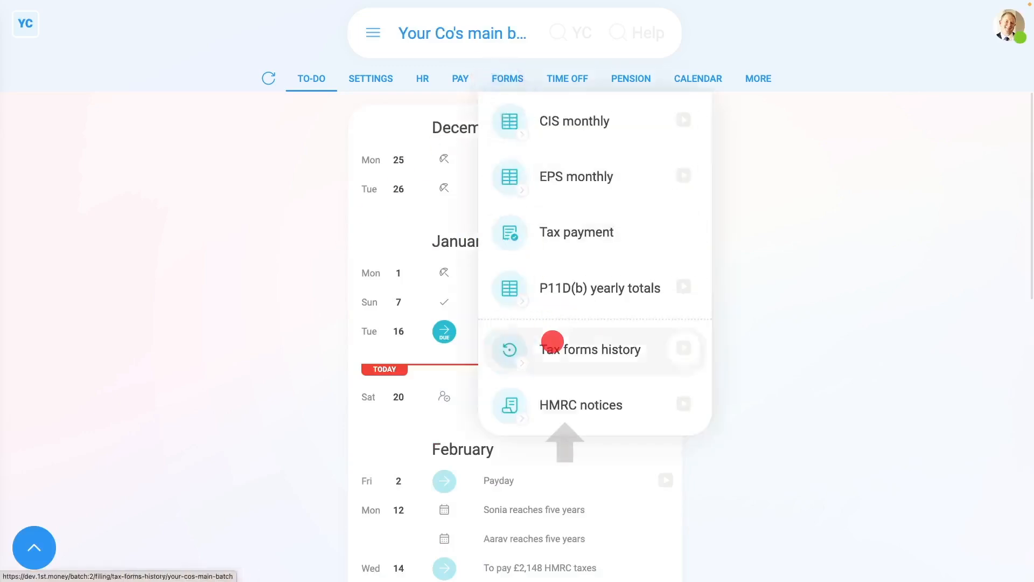
pyautogui.click(563, 399)
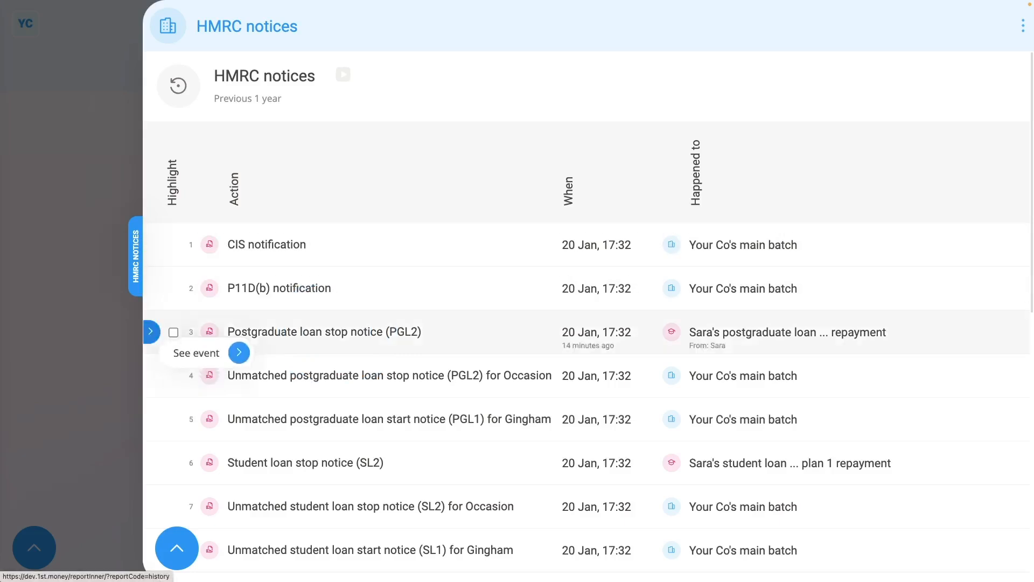
# Step: Open the event details of the Postgraduate loan stop notice (PGL2) on row 3
pyautogui.click(151, 331)
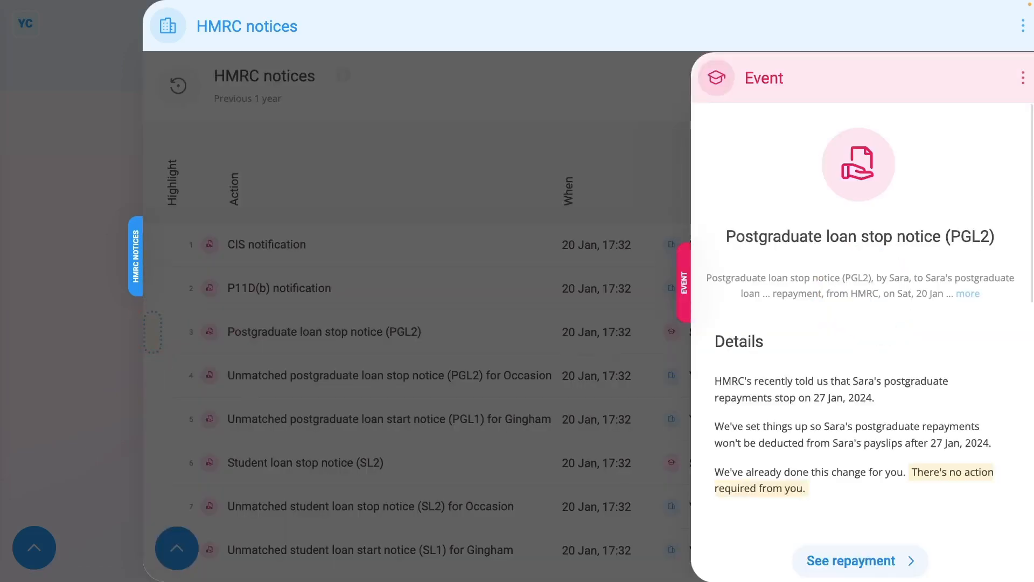